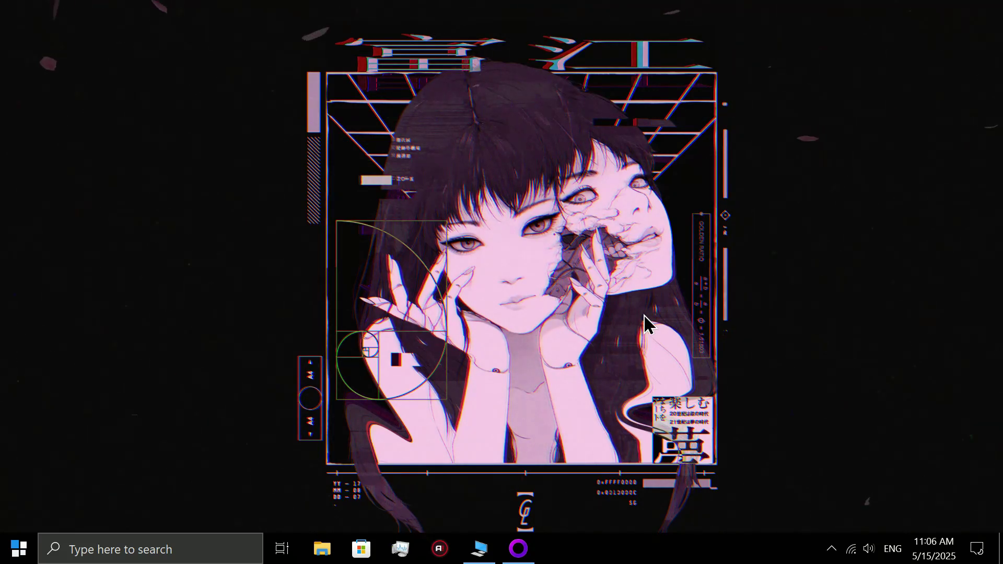
Step: Show the desktop icons and open the extras of Fallout 3: Game of the Year Edition in GOG Galaxy
double_click(575, 289)
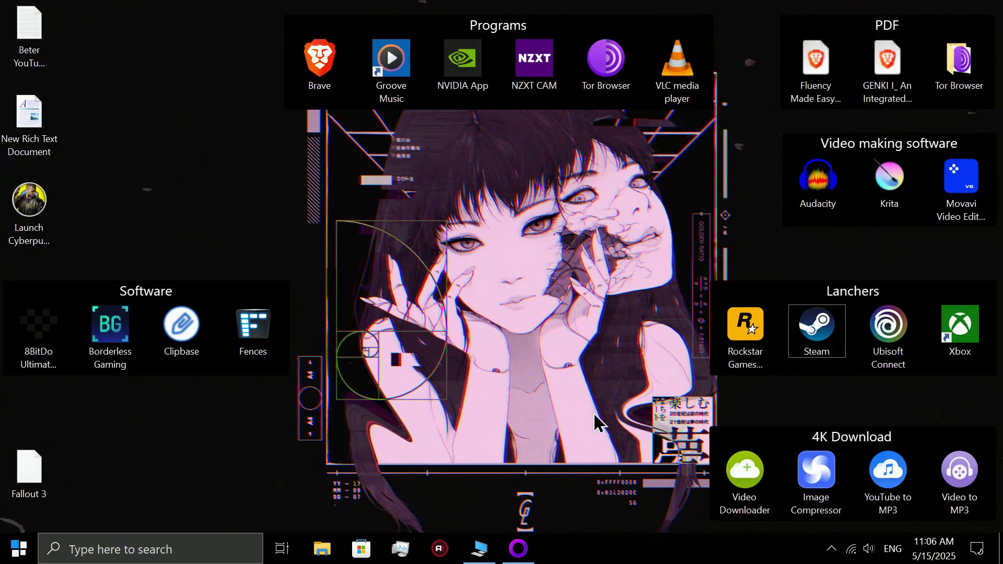
click(519, 547)
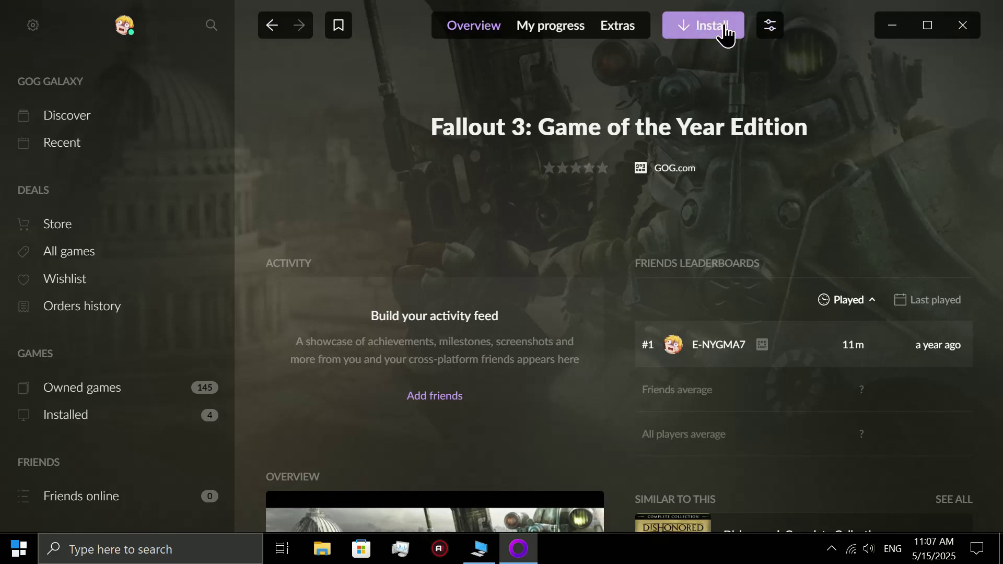
click(634, 34)
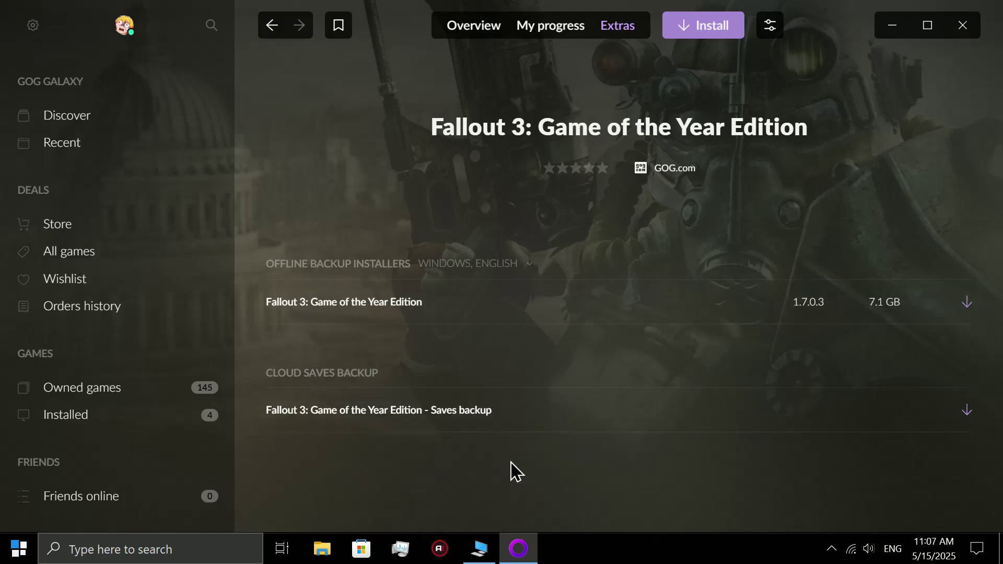
Step: Switch to File Explorer and check the contents of the "GOG games that can be played" folder on Game Drive (D:)
click(321, 550)
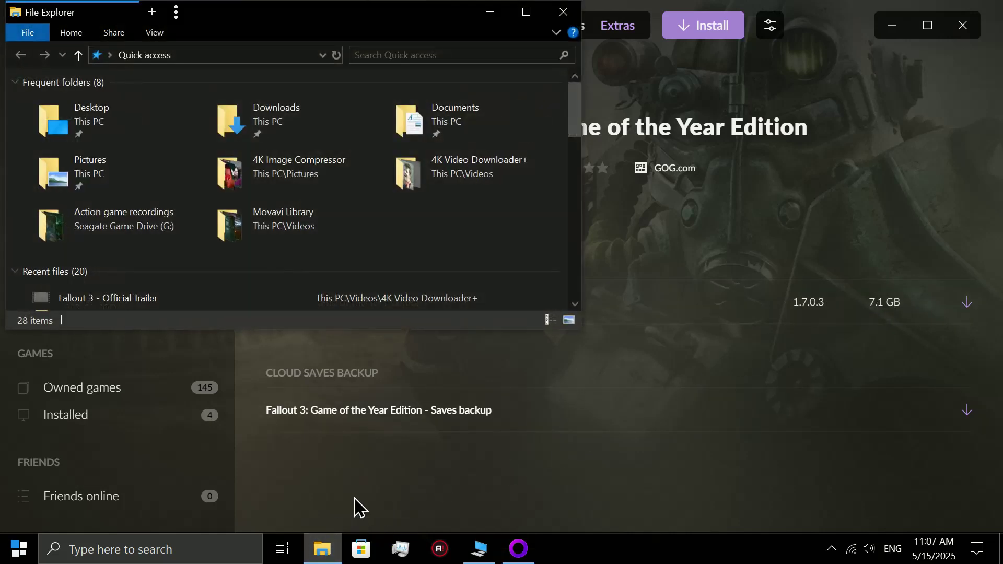
click(110, 55)
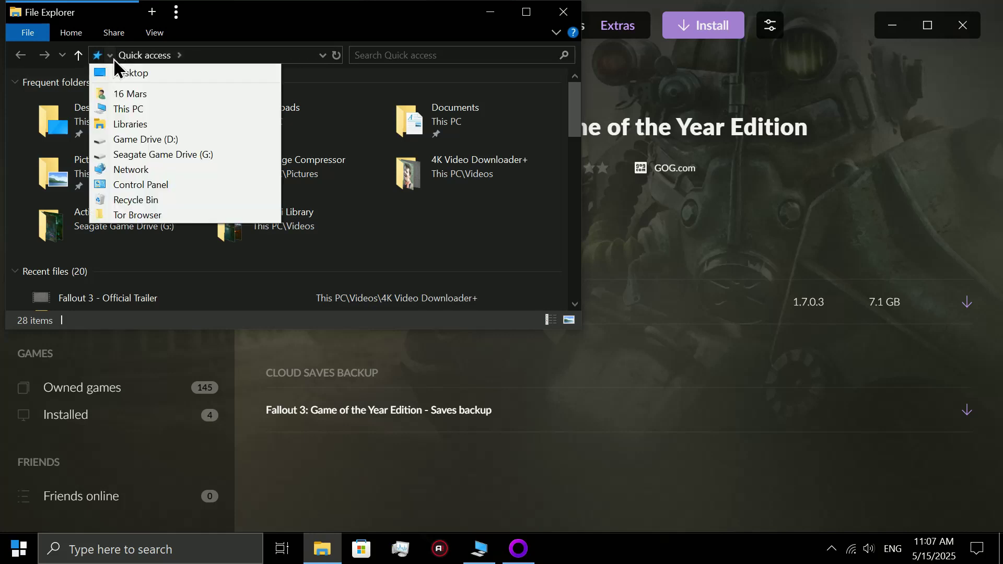
click(134, 107)
scroll(313, 219, down, 2)
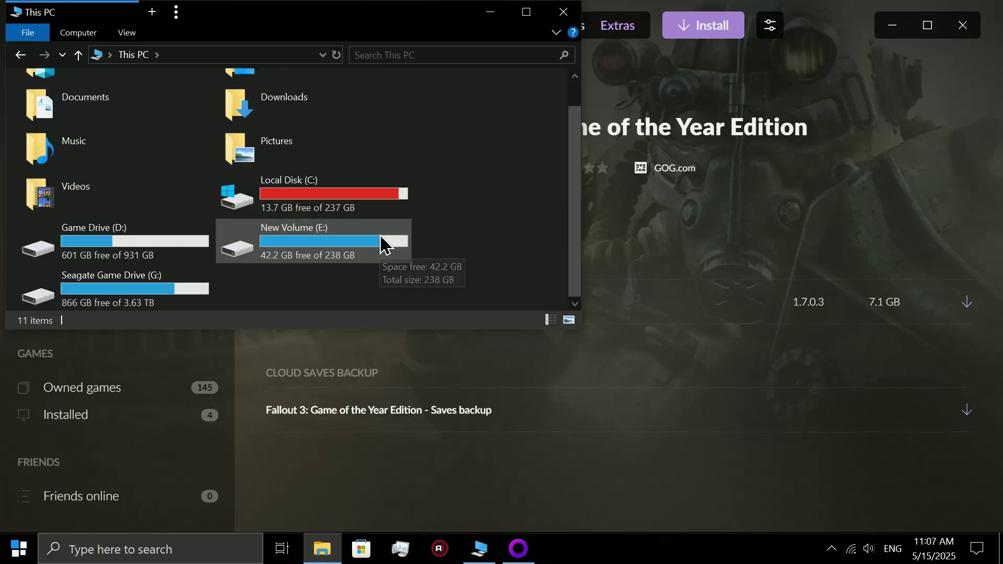
double_click(146, 244)
double_click(179, 123)
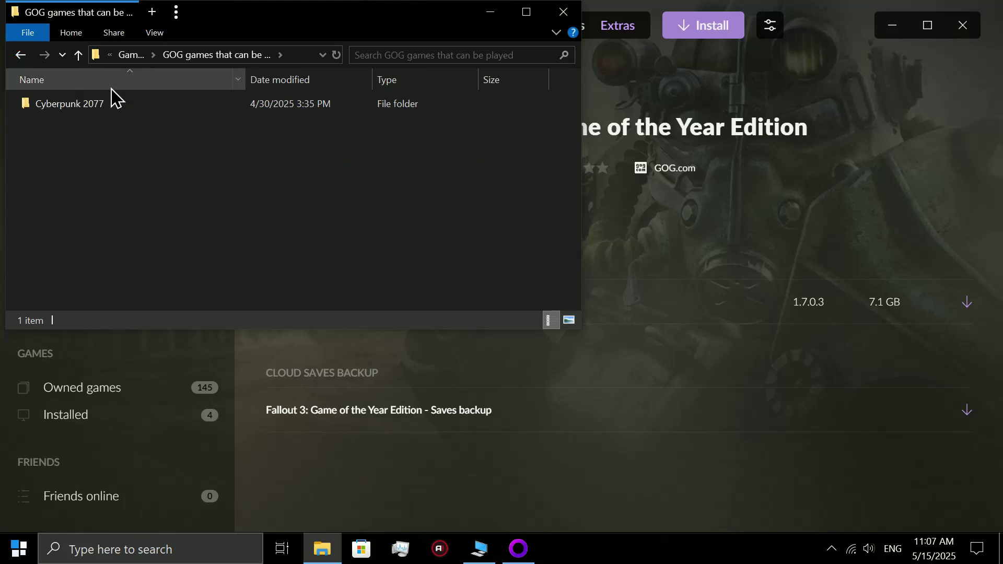
click(20, 55)
key(alt+Up)
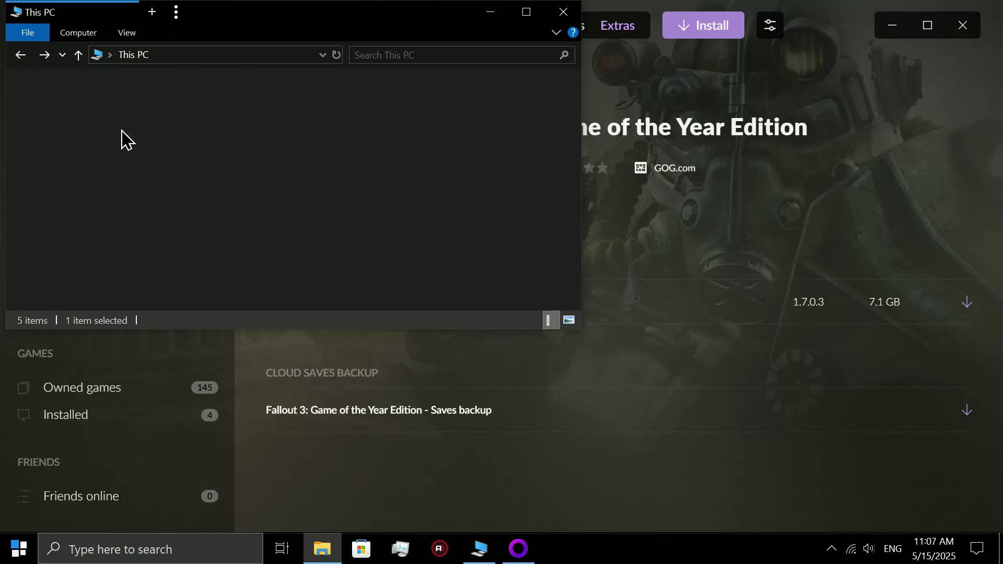
Step: Run setup_fallout_3_1.7.0.3_(12034) from GOG GAMES\Fallout 3\!Downloads on New Volume (E:) with English as the setup language
double_click(330, 267)
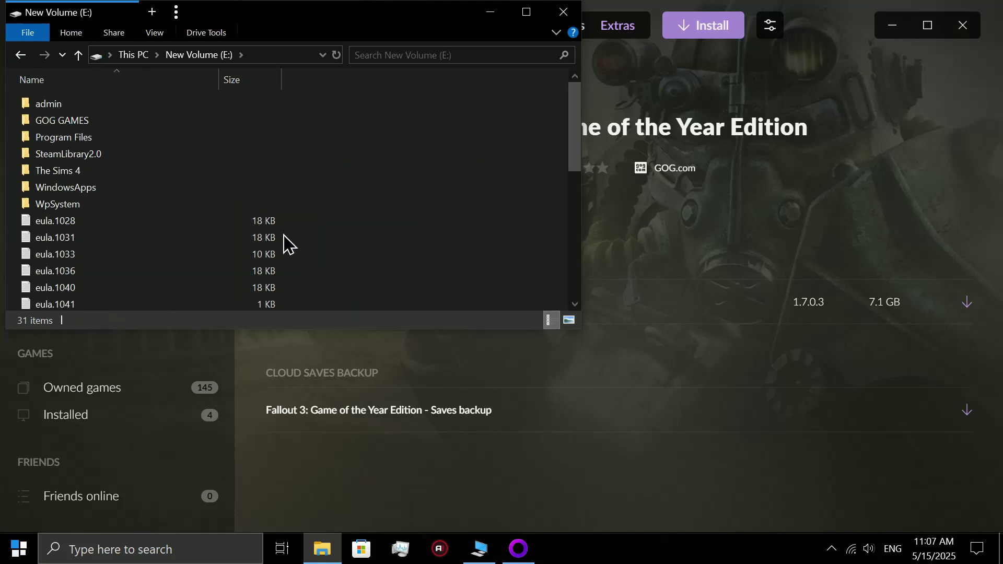
double_click(161, 131)
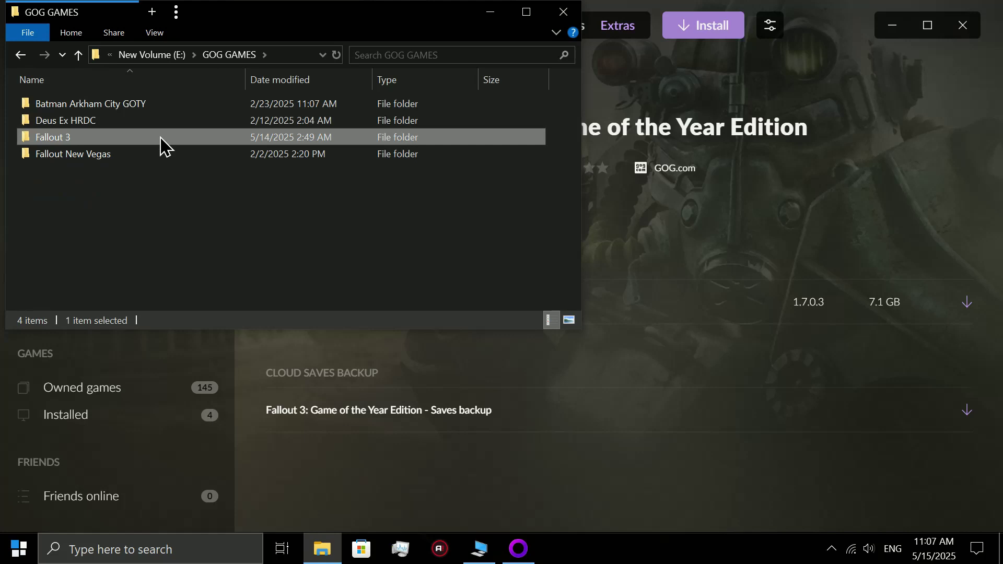
double_click(160, 137)
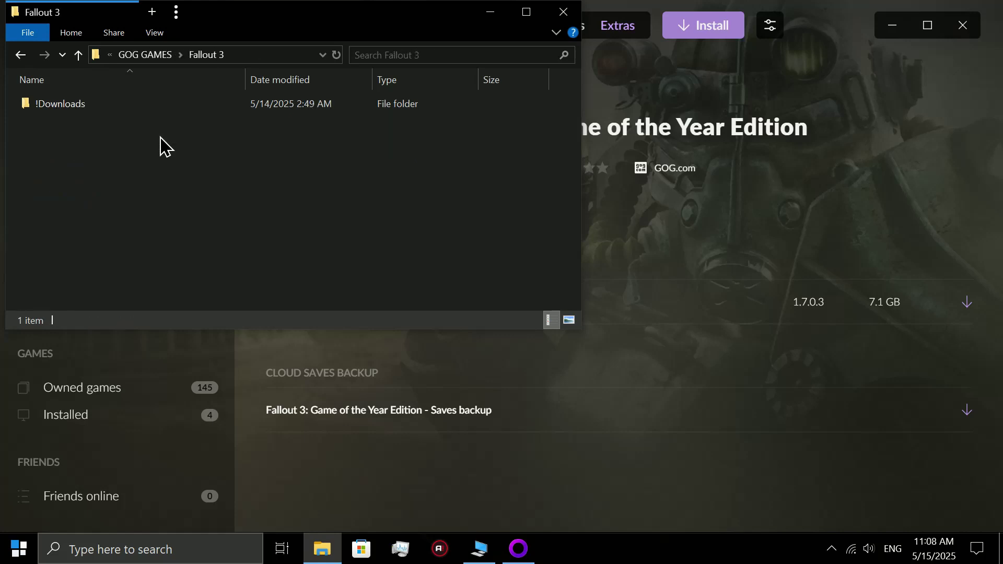
double_click(118, 107)
click(119, 107)
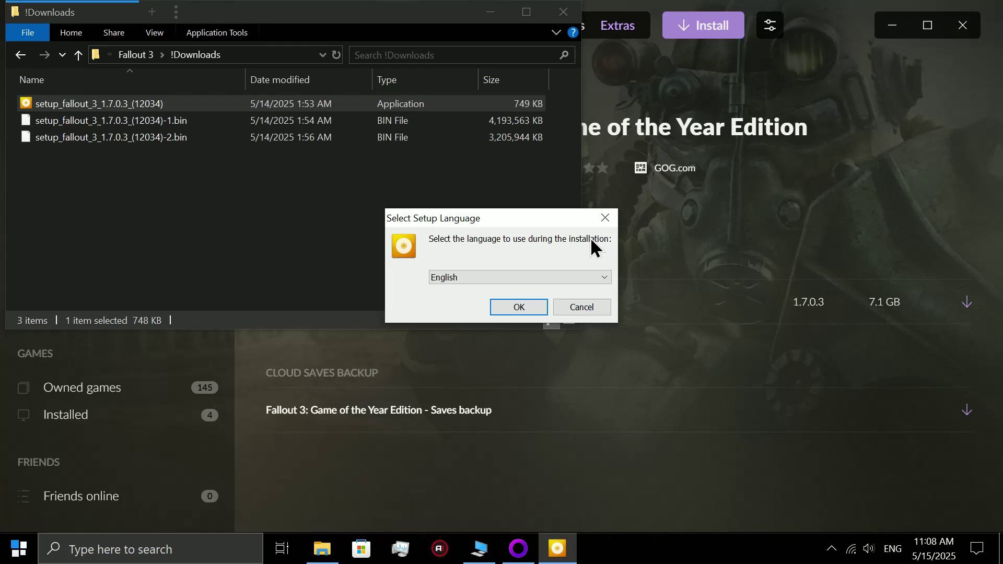
click(518, 307)
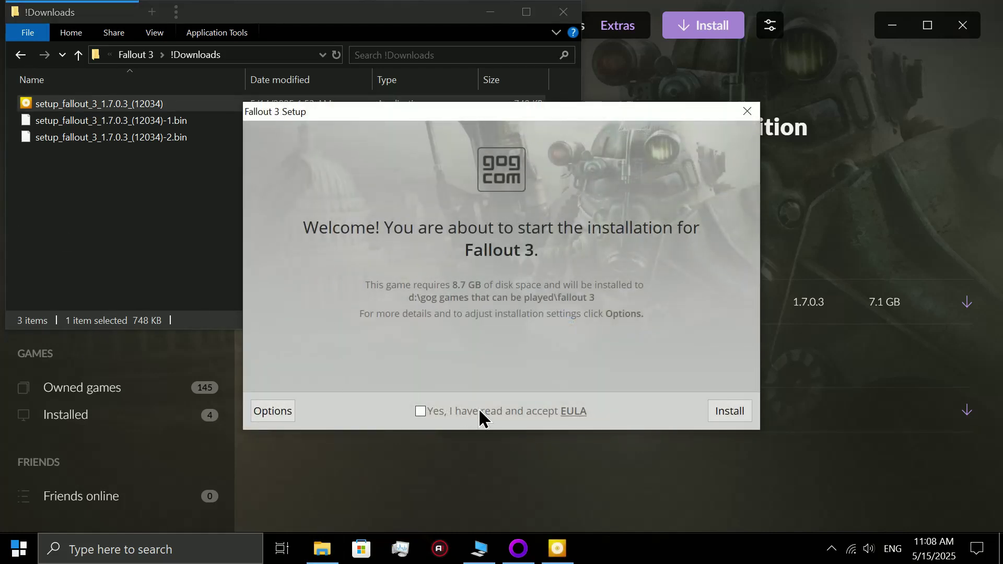
Step: Accept the EULA, install Fallout 3 to d:\gog games that can be played\fallout 3, and exit the setup without launching the game
click(272, 413)
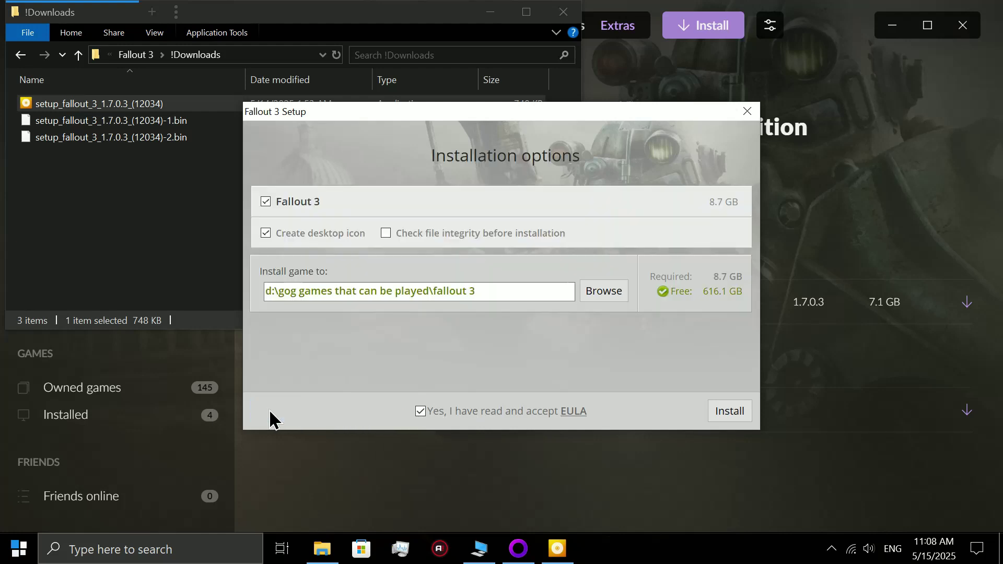
click(602, 297)
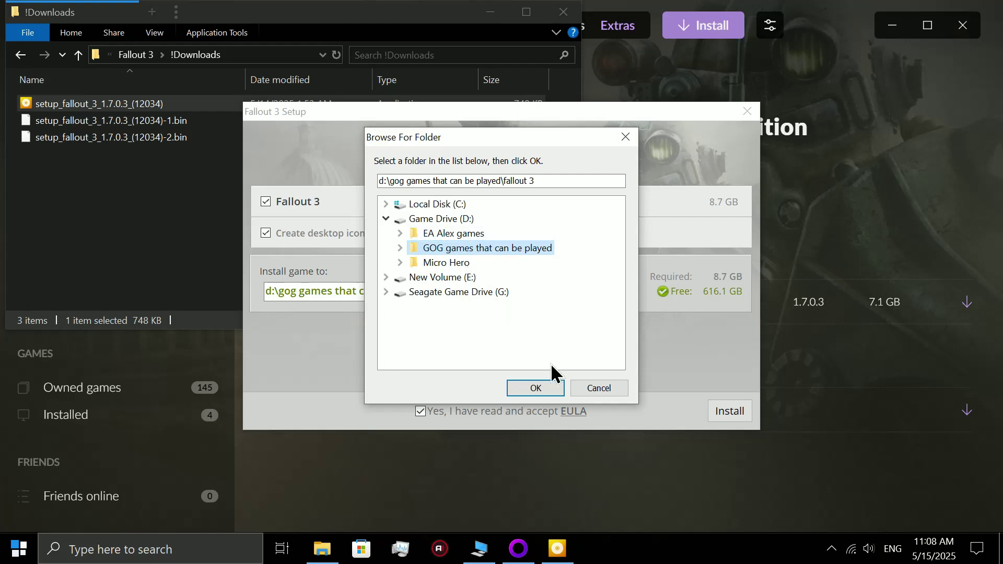
click(529, 389)
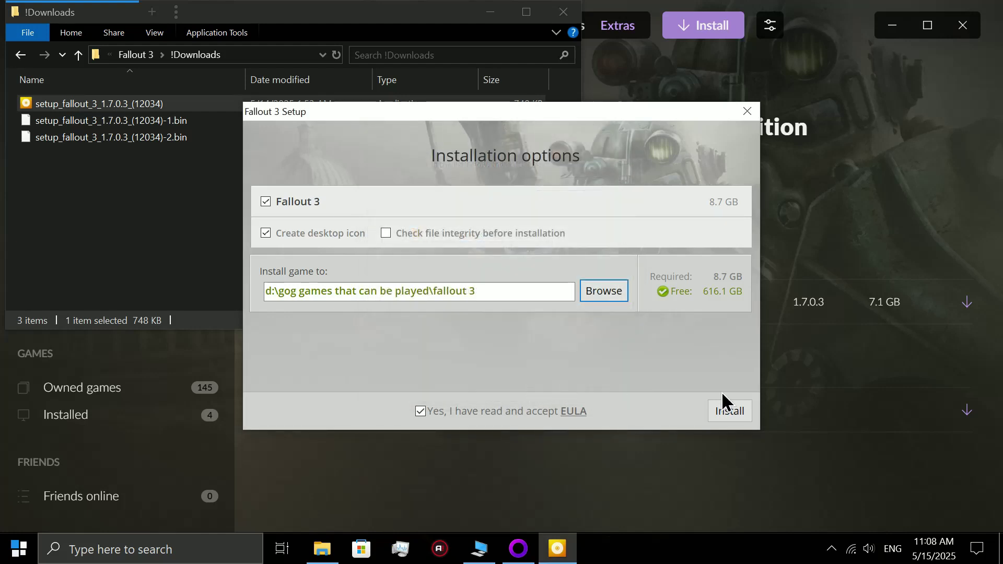
click(726, 412)
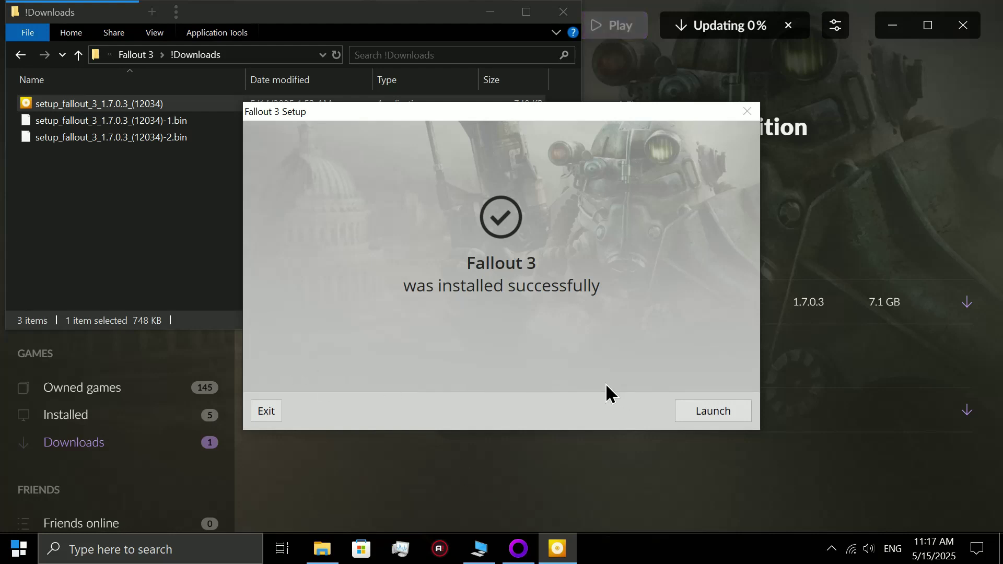
click(261, 415)
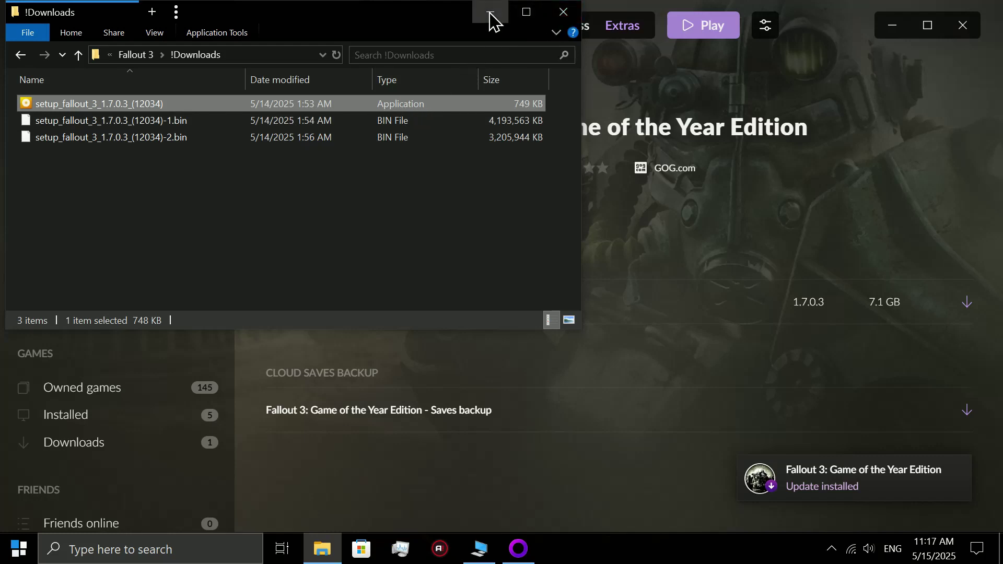
Step: Switch to GOG Galaxy and turn off automatic updates to the newest version in Fallout 3's installation configuration
click(490, 12)
click(766, 27)
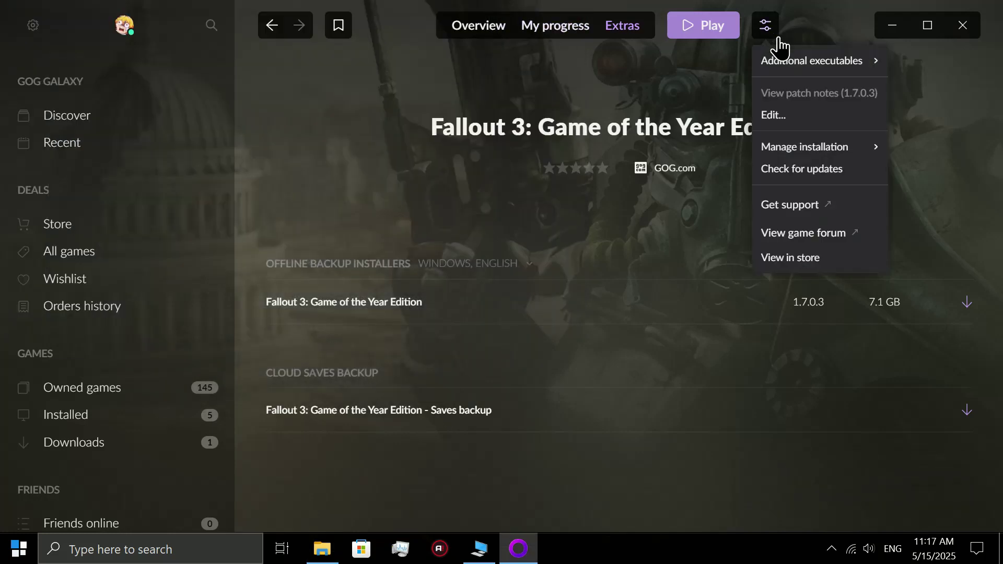
mouse_move(760, 61)
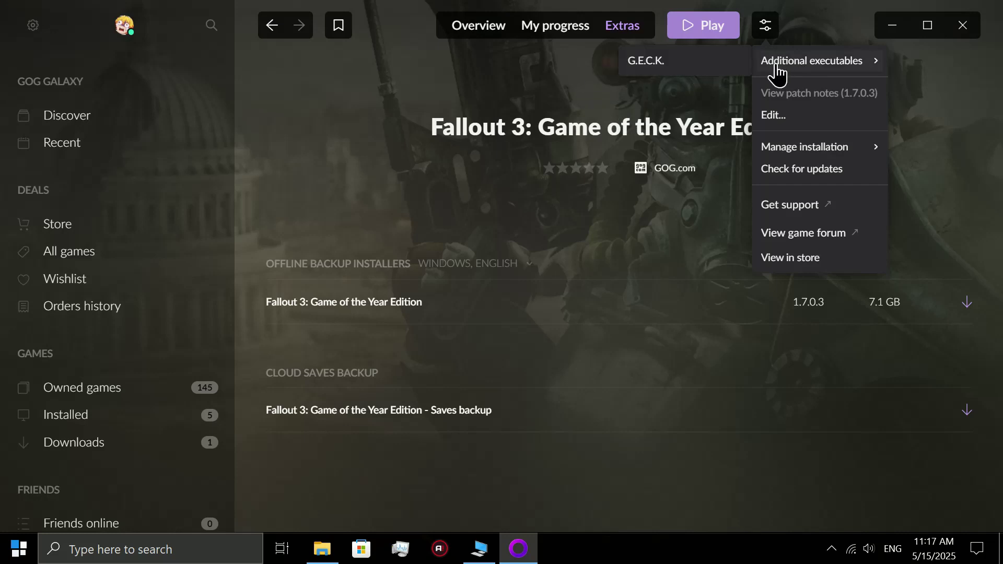
mouse_move(798, 149)
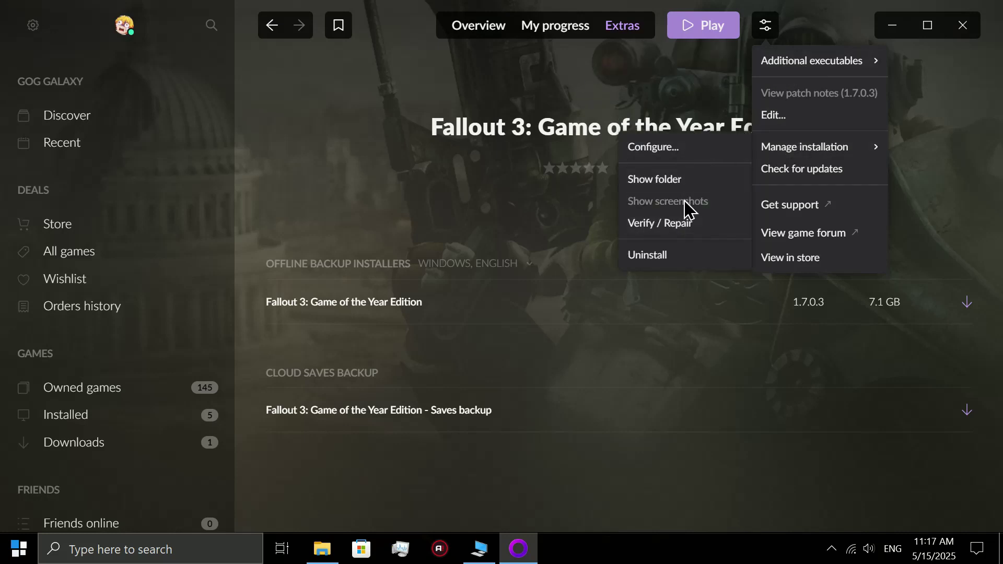
click(674, 152)
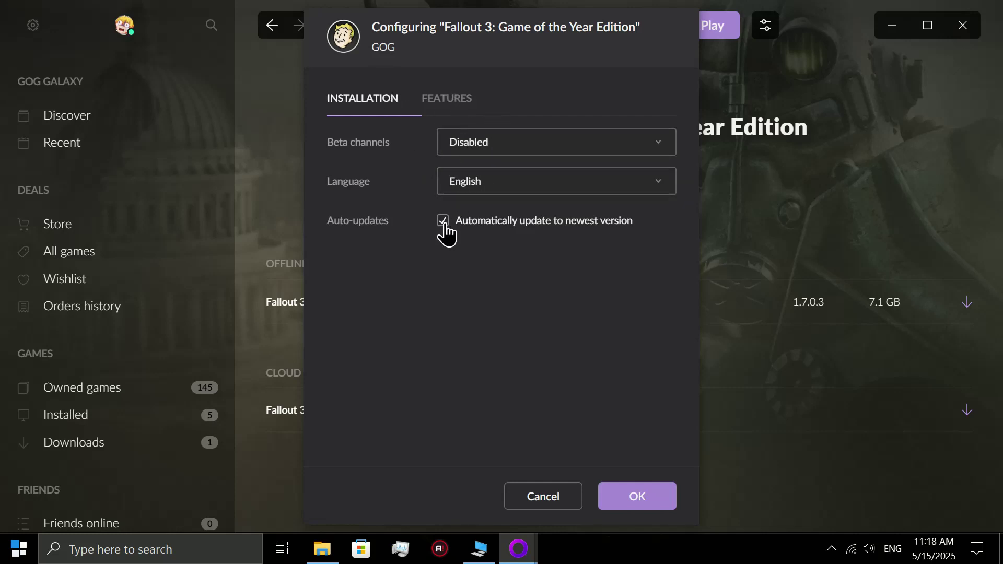
click(444, 222)
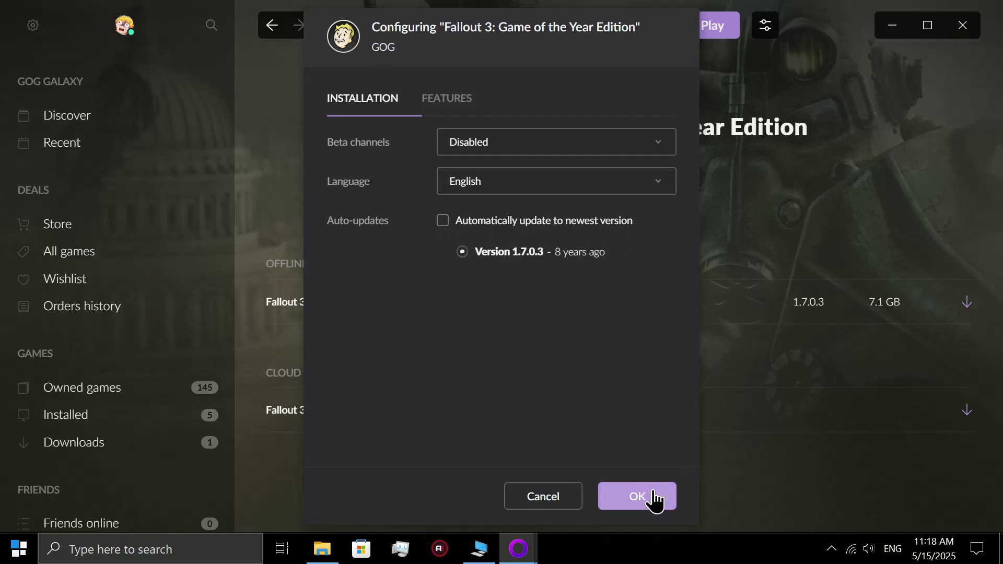
click(653, 495)
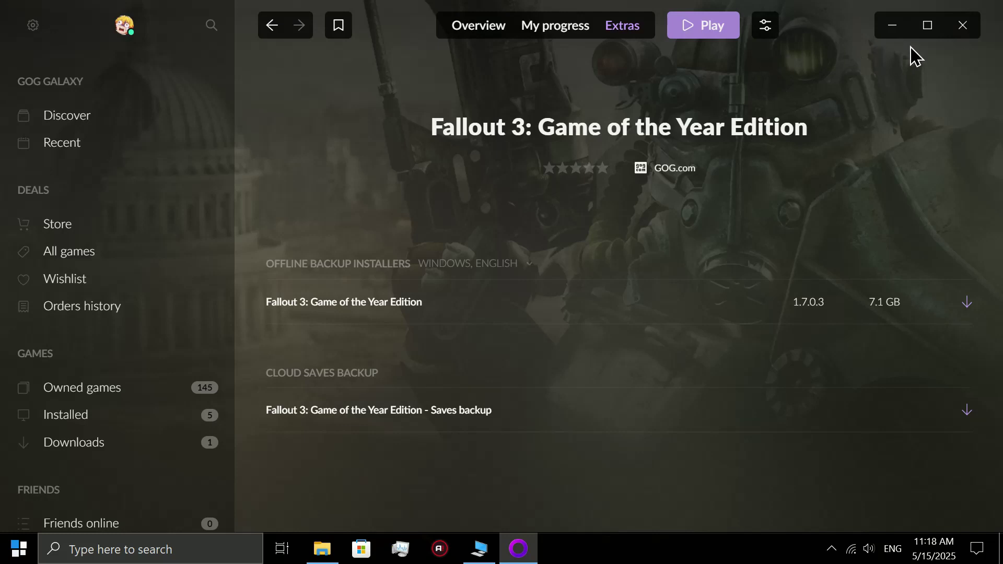
Step: Return to File Explorer and open the fallout 3 folder inside "GOG games that can be played" on Game Drive (D:)
click(323, 549)
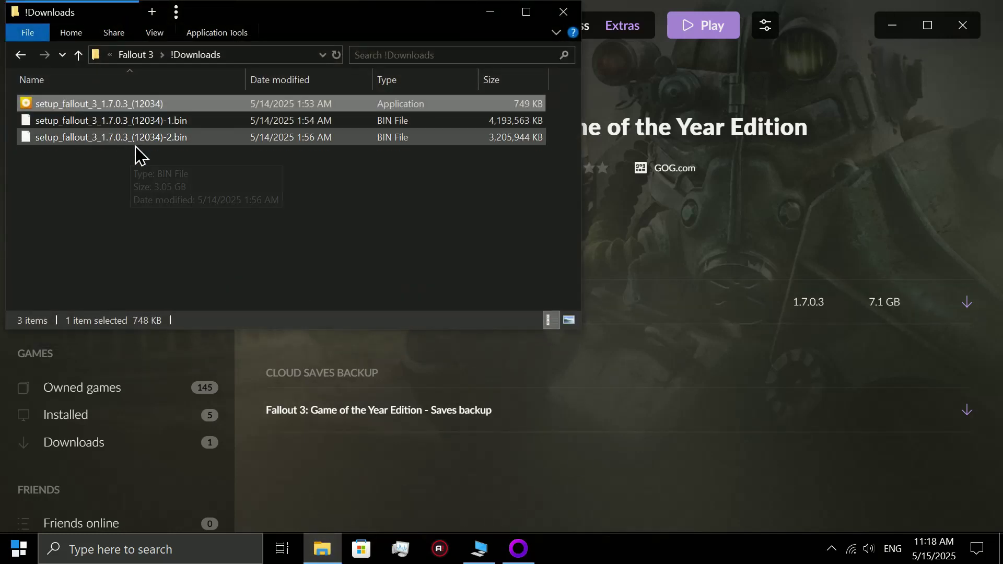
click(20, 56)
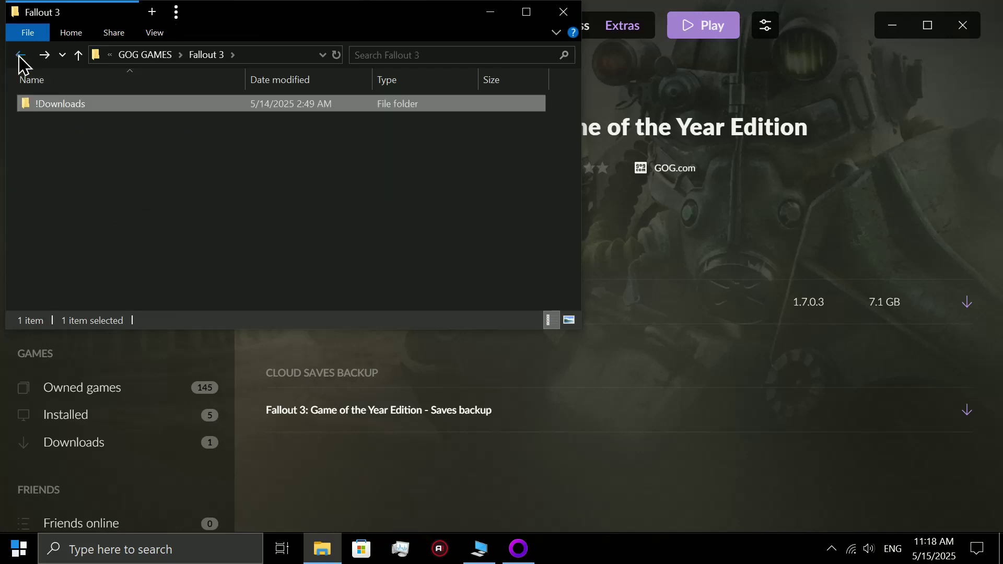
click(20, 55)
click(20, 56)
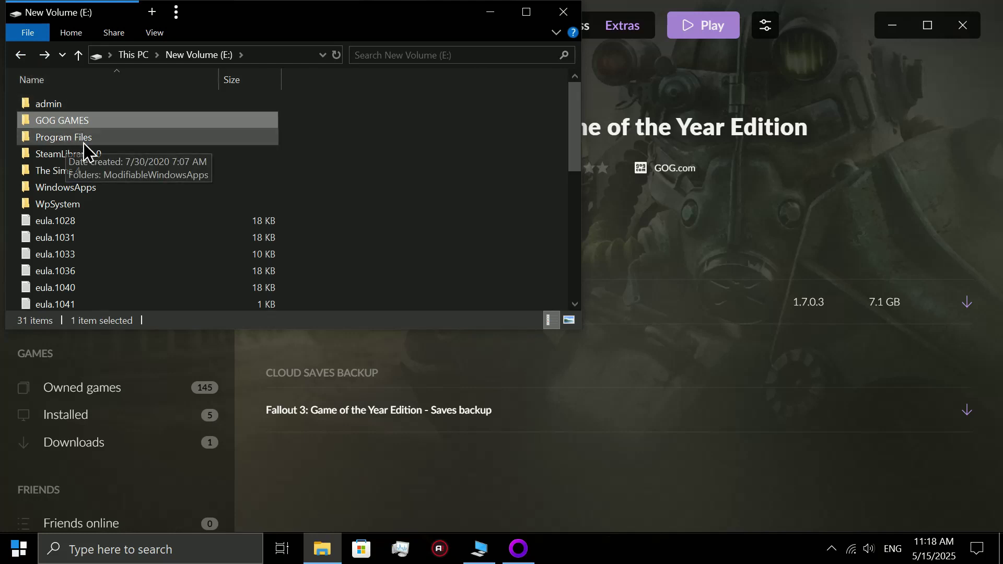
key(alt+Left)
scroll(225, 219, down, 1)
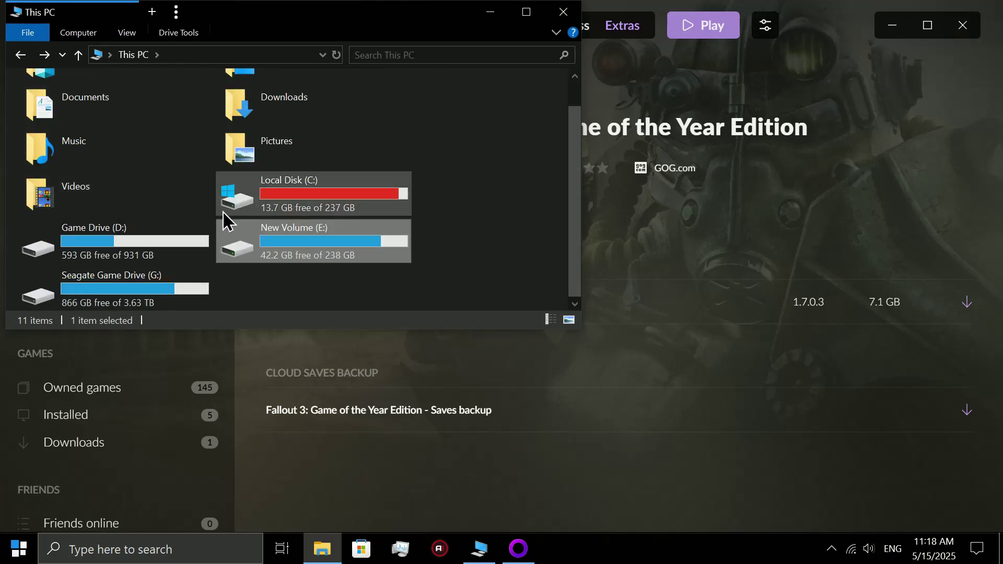
double_click(144, 257)
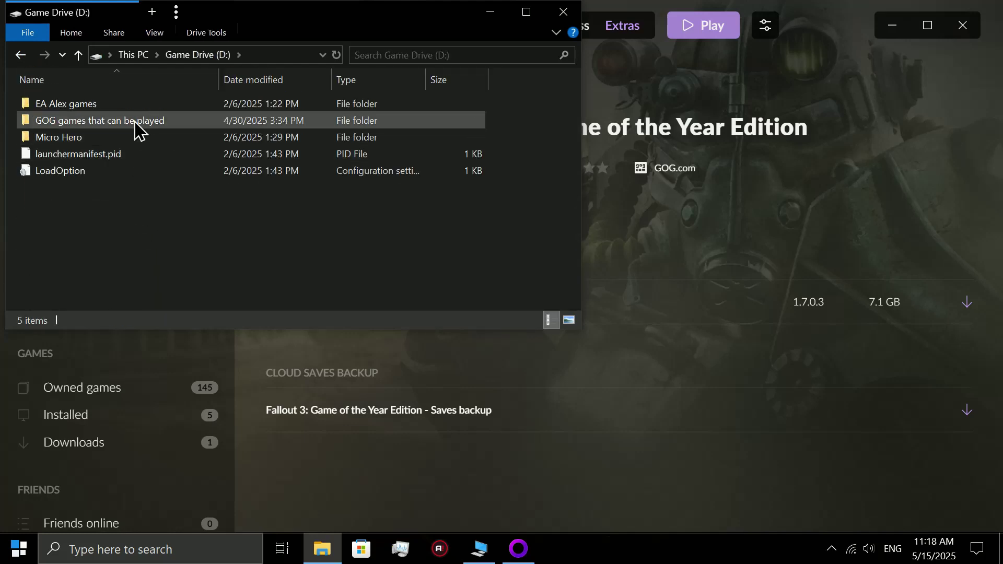
double_click(134, 122)
double_click(134, 121)
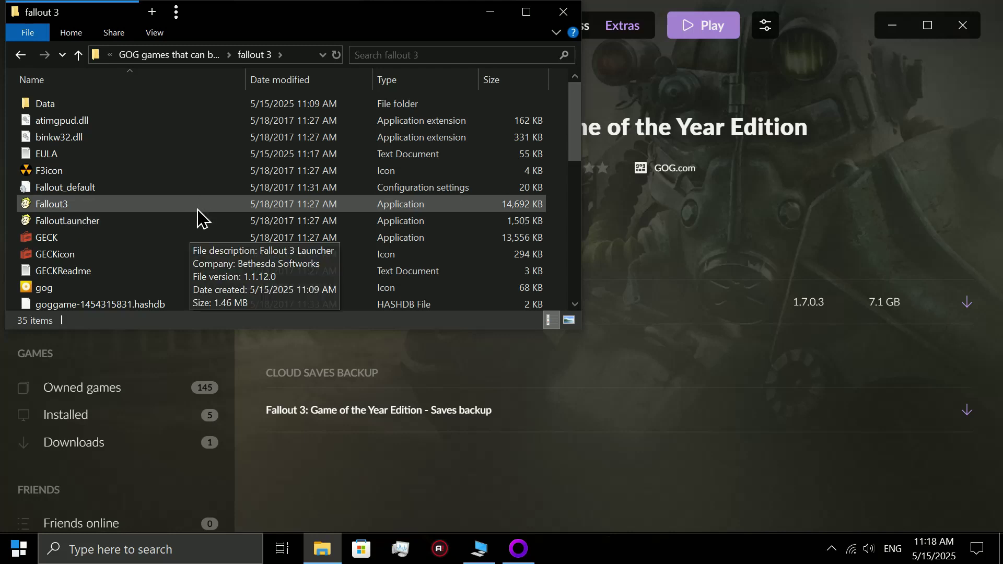
Step: Look through the game's installation files and launch the Fallout3 application
scroll(199, 214, down, 5)
scroll(199, 215, up, 5)
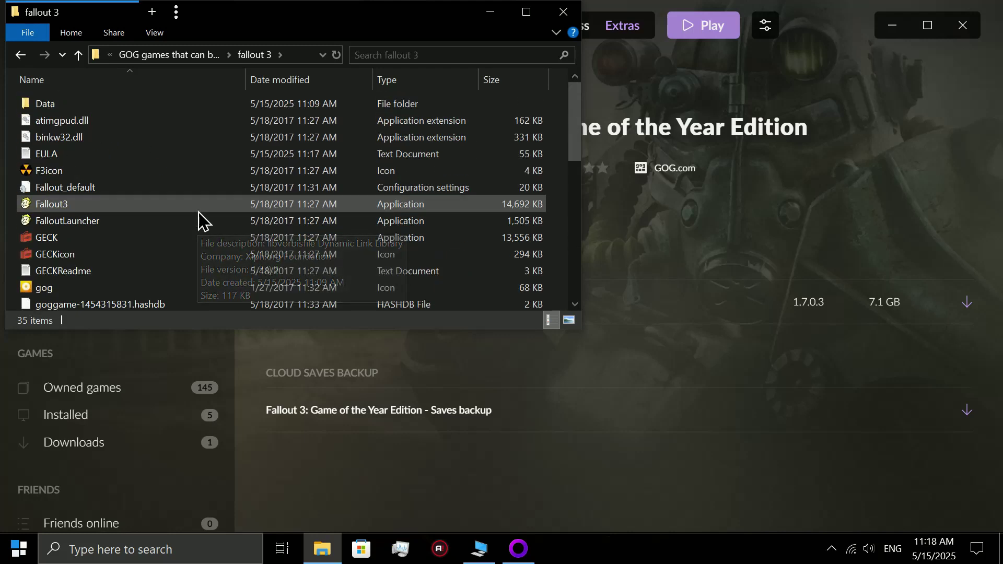
double_click(196, 204)
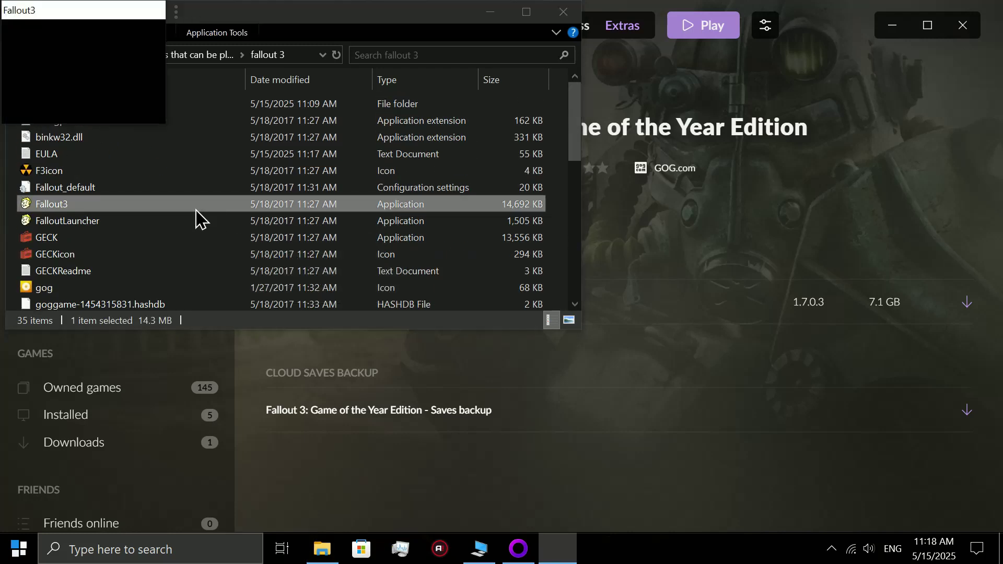